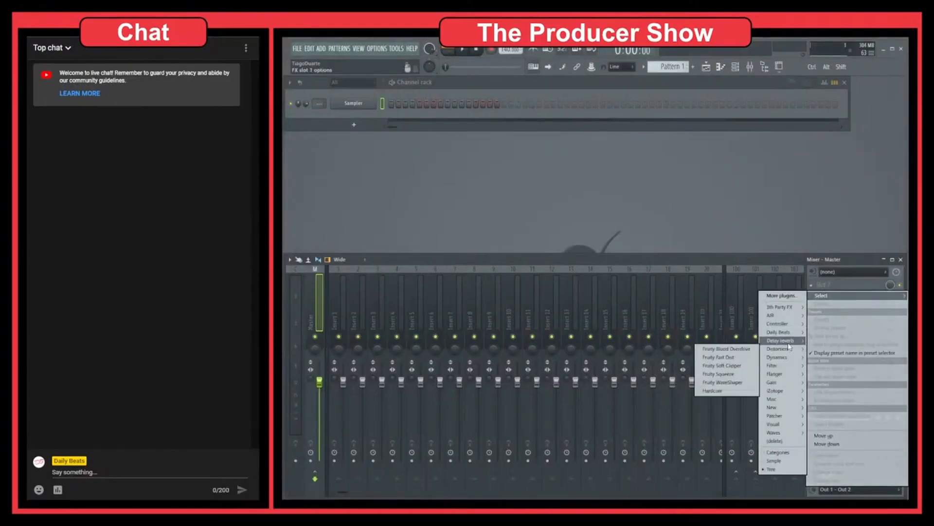
# Step: Load Fruity Reeverb 2 into the Master track's first effect slot and centre its window in a workspace cleared of mixer and channel rack
pyautogui.moveTo(785, 344)
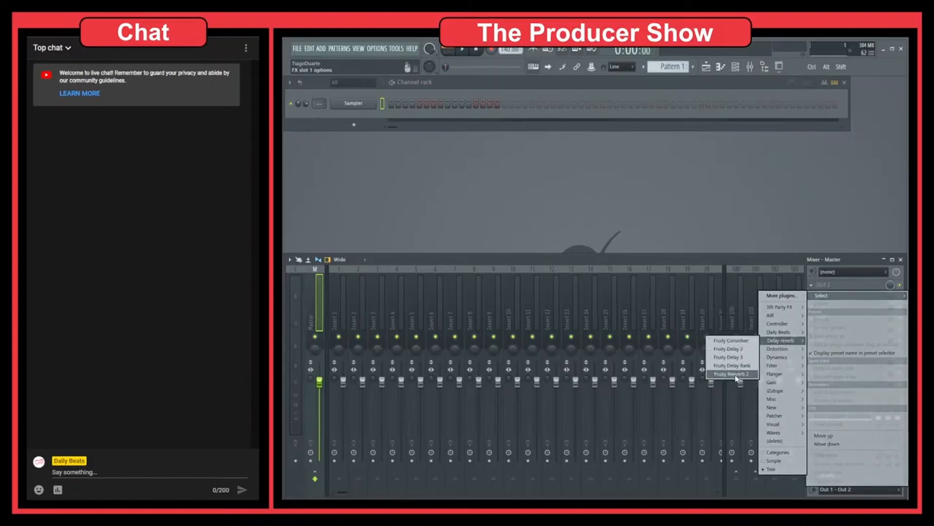
pyautogui.click(752, 377)
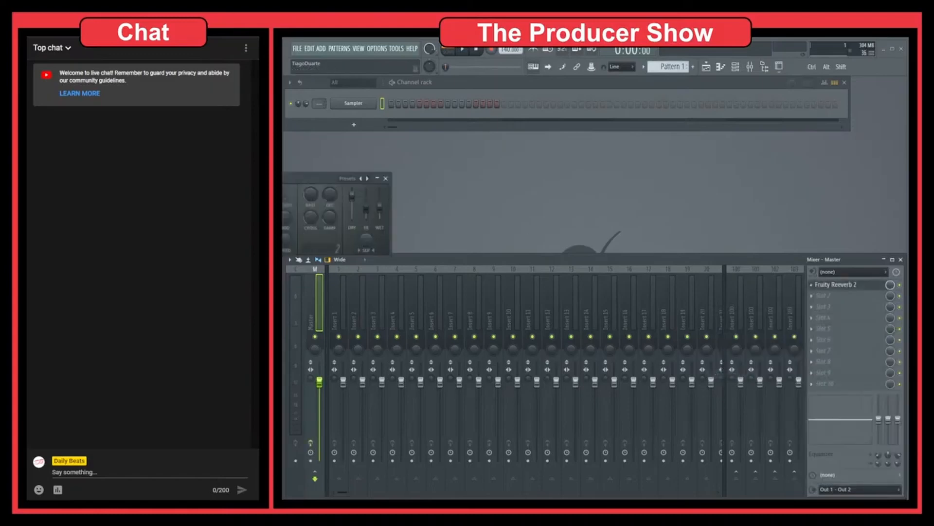
pyautogui.moveTo(292, 179); pyautogui.dragTo(633, 202)
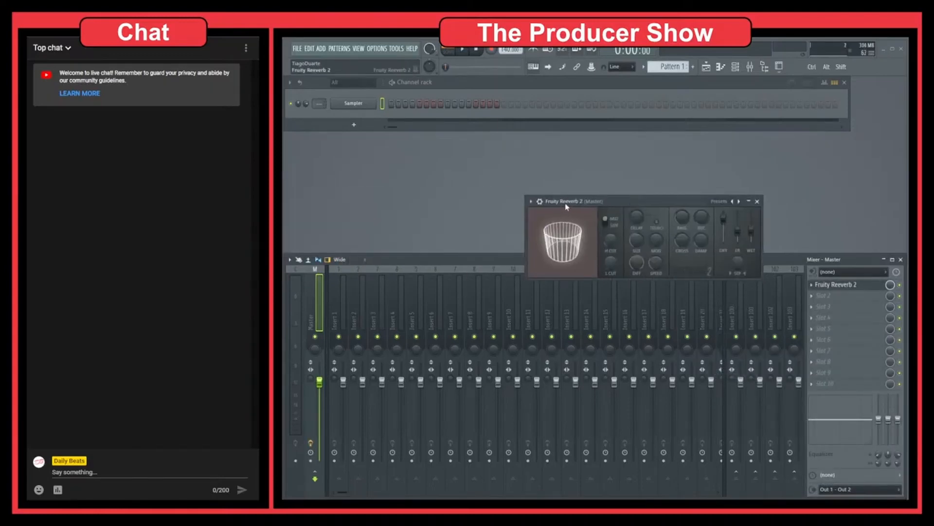
pyautogui.click(901, 260)
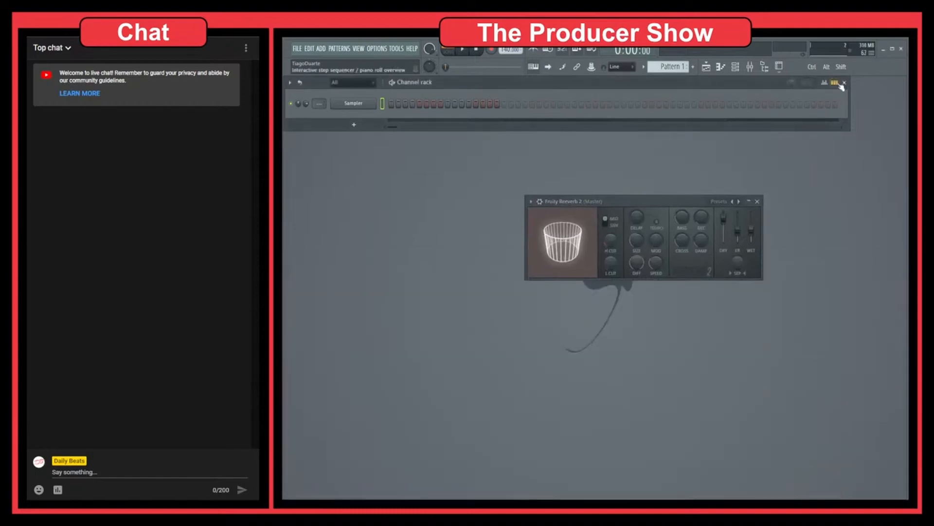
pyautogui.click(846, 84)
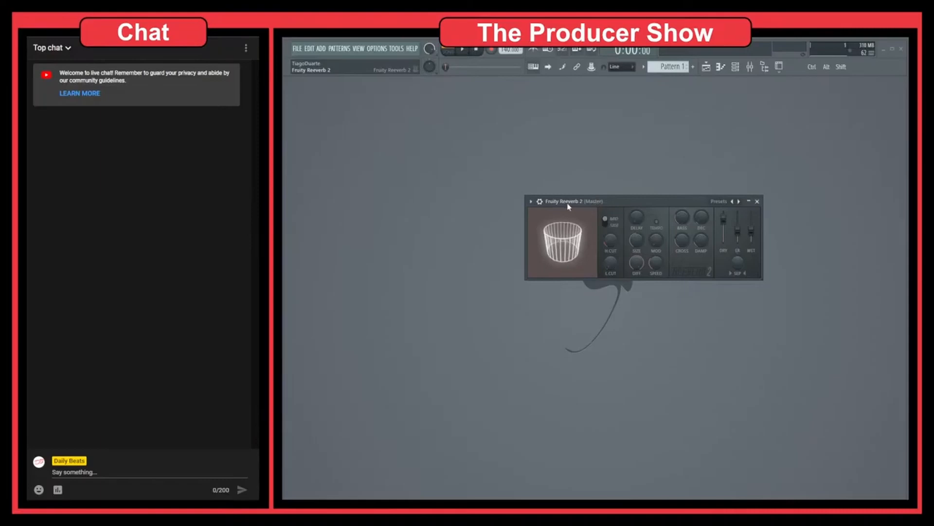
pyautogui.moveTo(611, 207); pyautogui.dragTo(568, 210)
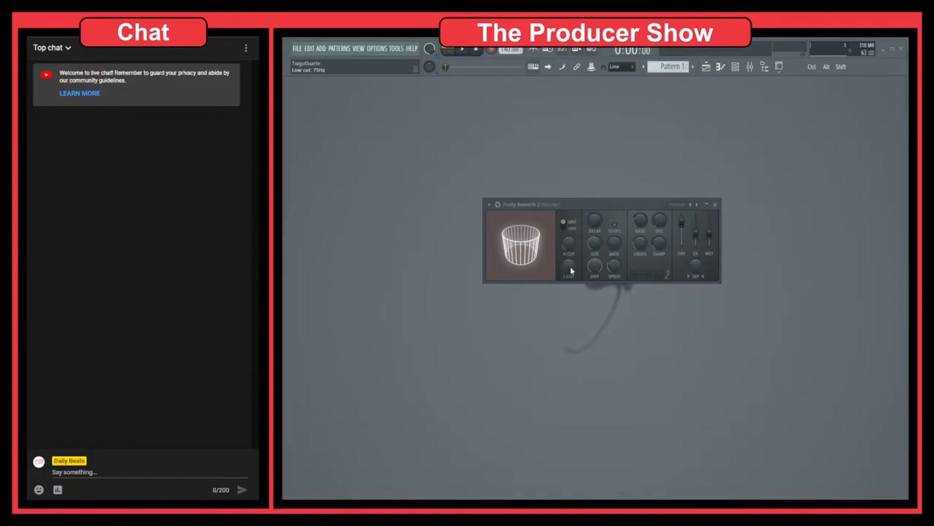
# Step: Load Fruity parametric EQ 2 into the Master track's second effect slot and place its window below the reverb, with the mixer closed
pyautogui.moveTo(596, 202); pyautogui.dragTo(585, 131)
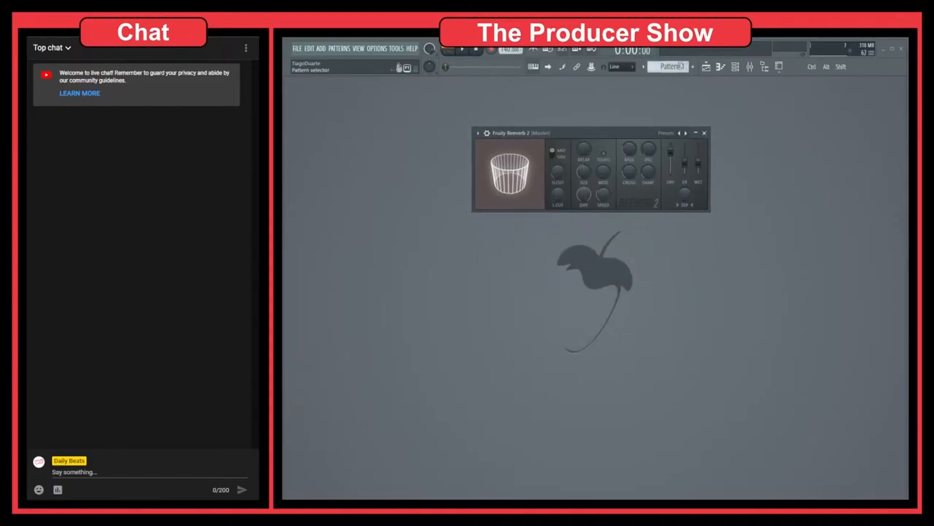
pyautogui.click(760, 70)
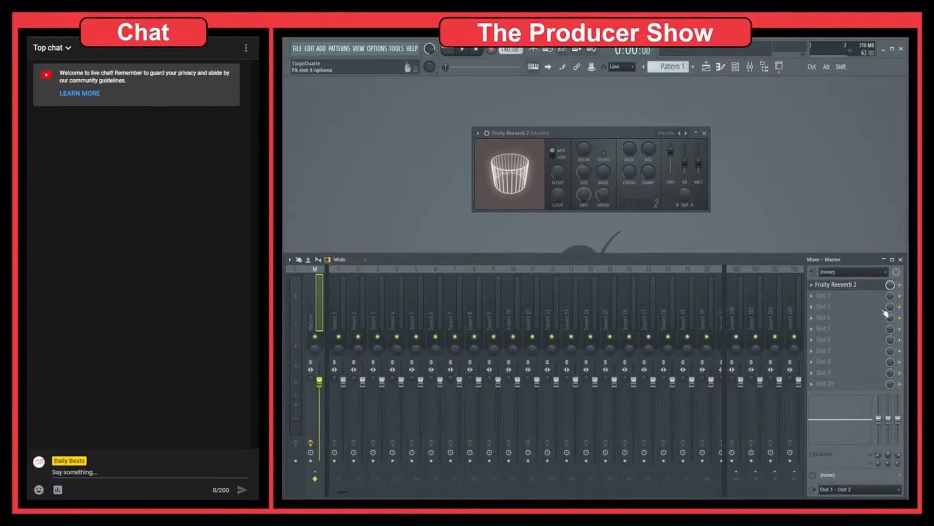
pyautogui.click(842, 296)
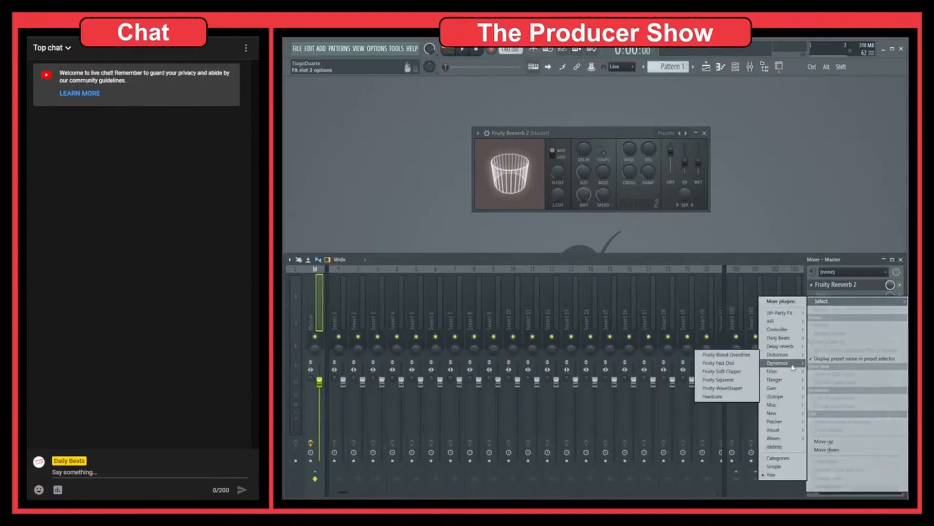
pyautogui.moveTo(785, 373)
pyautogui.click(733, 396)
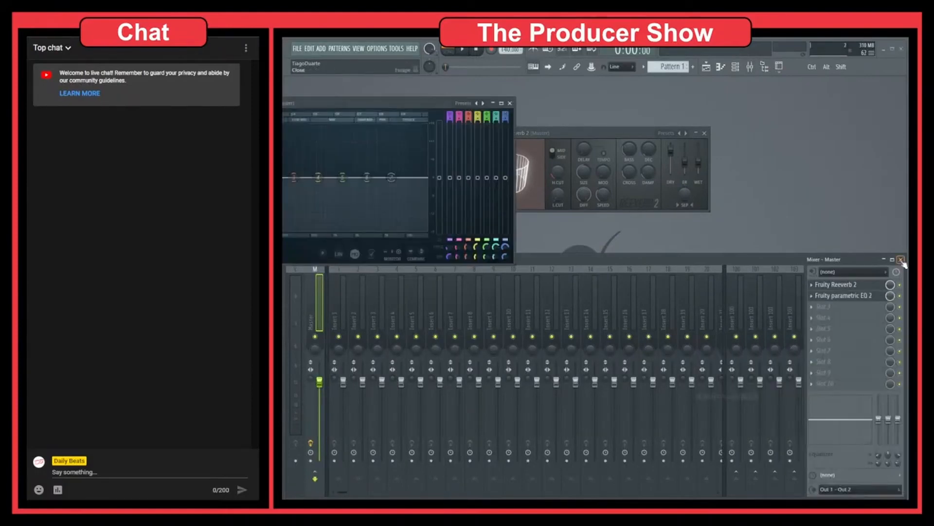
pyautogui.click(901, 259)
pyautogui.moveTo(384, 104); pyautogui.dragTo(607, 232)
# Step: Set the EQ's band 1 to High pass and band 7 to Low pass, and shift band 1 slightly up in frequency
pyautogui.moveTo(672, 244); pyautogui.dragTo(672, 262)
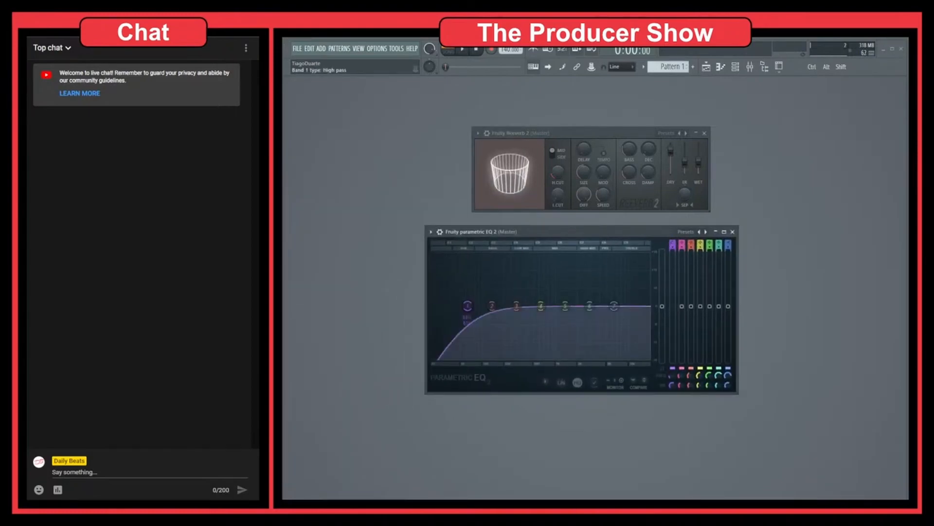
pyautogui.moveTo(728, 244); pyautogui.dragTo(728, 286)
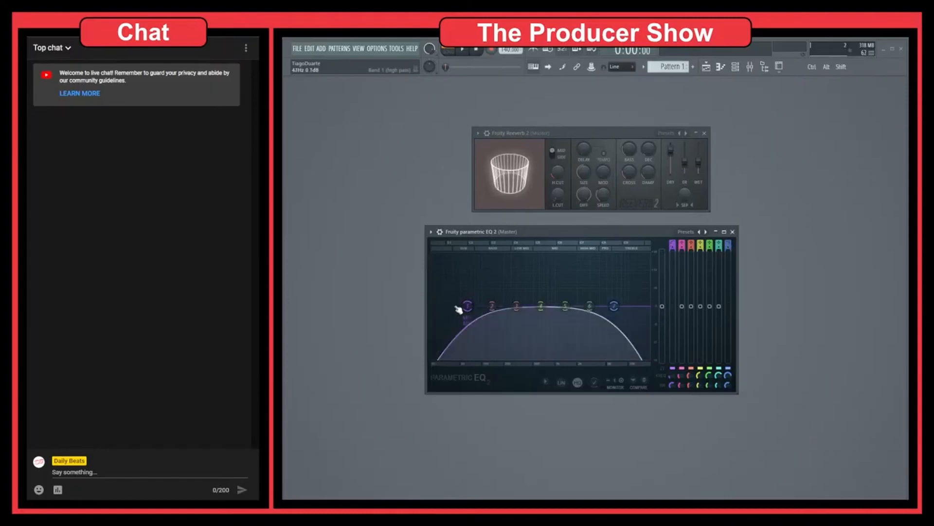
pyautogui.moveTo(467, 306); pyautogui.dragTo(477, 305)
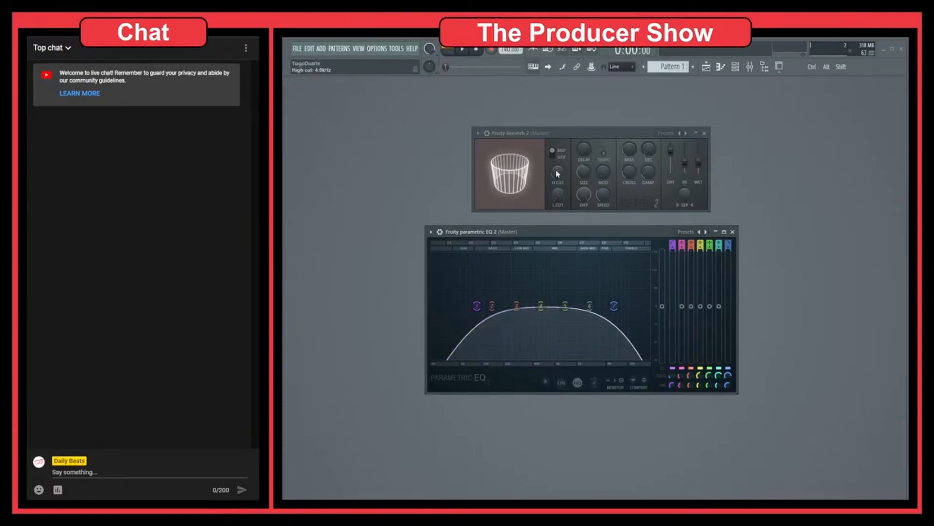
# Step: Leave only the band 1 high pass active, far up the EQ's frequency range, and try out the reverb's high cut knob
pyautogui.moveTo(476, 305); pyautogui.dragTo(650, 306)
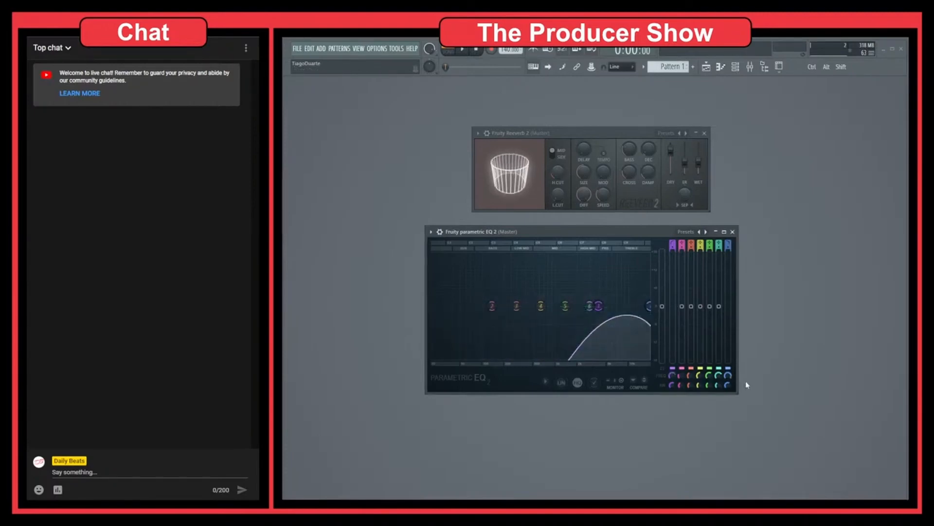
pyautogui.click(730, 369)
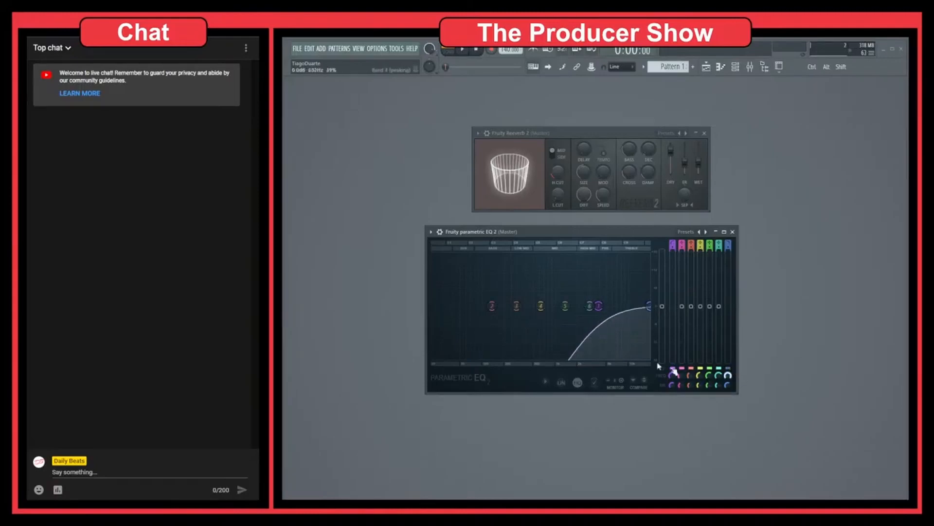
pyautogui.click(561, 175)
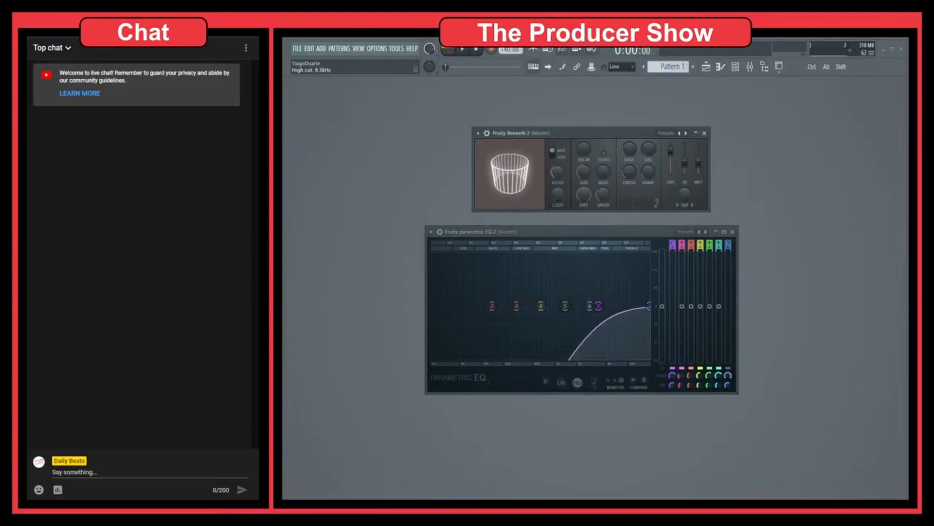
pyautogui.moveTo(557, 171)
pyautogui.mouseDown()
pyautogui.moveTo(557, 161)
pyautogui.moveTo(557, 181)
pyautogui.mouseUp()
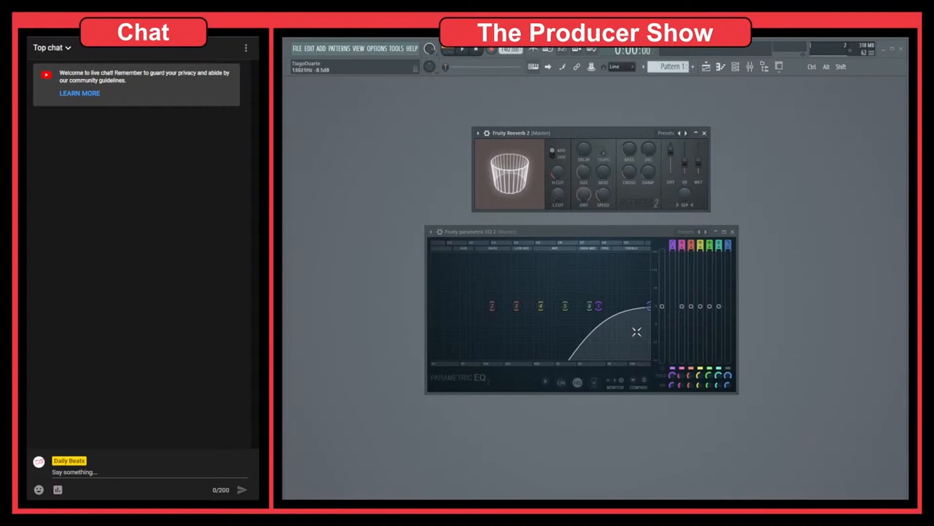
# Step: Move band 1 to the lowest frequency and disable it, leaving the band 7 low pass active near the top of the range
pyautogui.moveTo(649, 306); pyautogui.dragTo(434, 305)
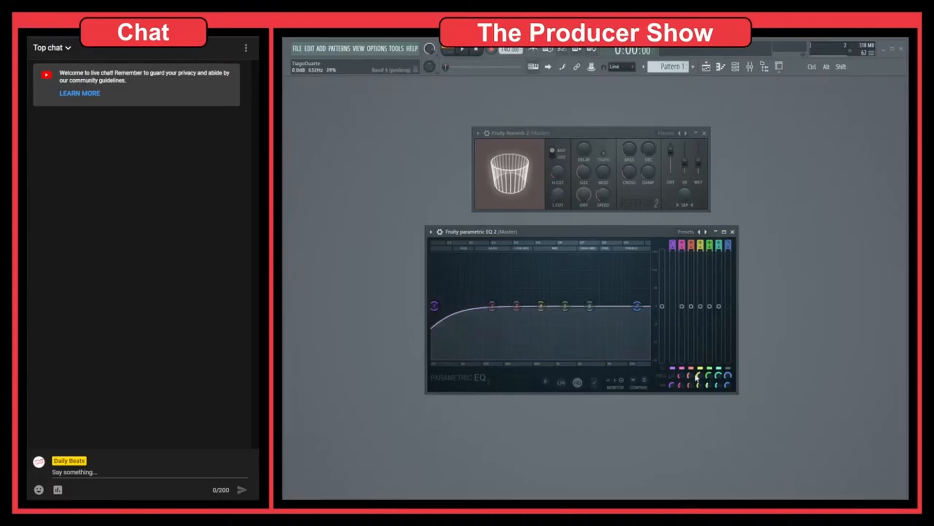
pyautogui.click(673, 369)
pyautogui.click(727, 368)
pyautogui.moveTo(637, 306); pyautogui.dragTo(643, 306)
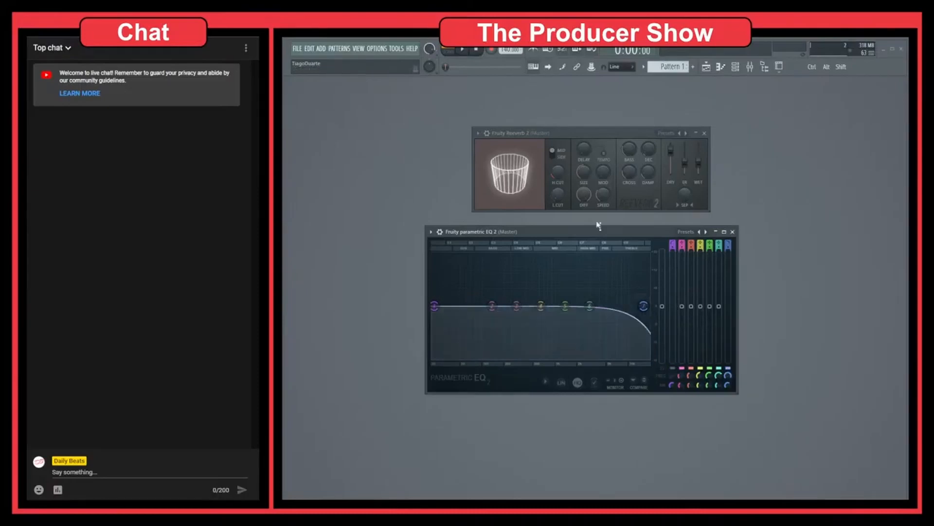
# Step: Sweep the reverb's high cut up to Off and back down, and lower the EQ's band 7 low pass to about 2469 Hz
pyautogui.moveTo(558, 177); pyautogui.dragTo(558, 148)
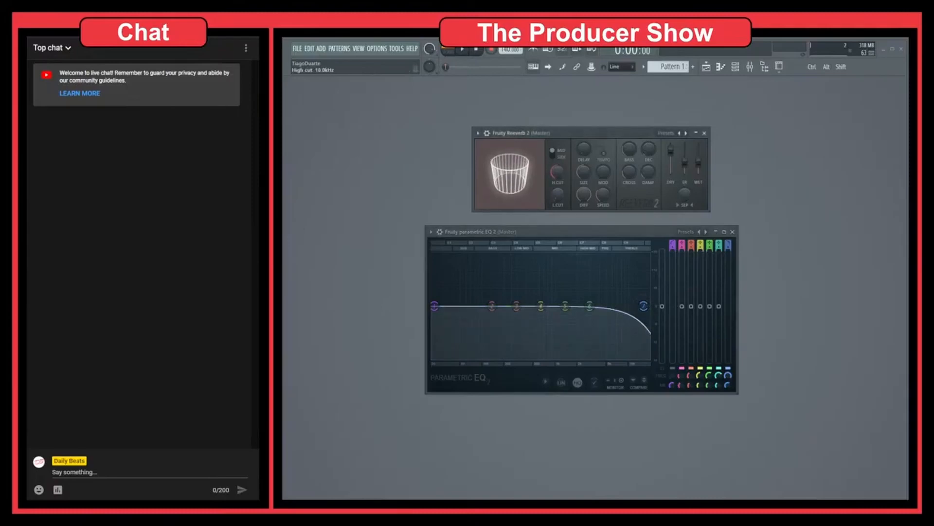
pyautogui.moveTo(558, 171); pyautogui.dragTo(558, 156)
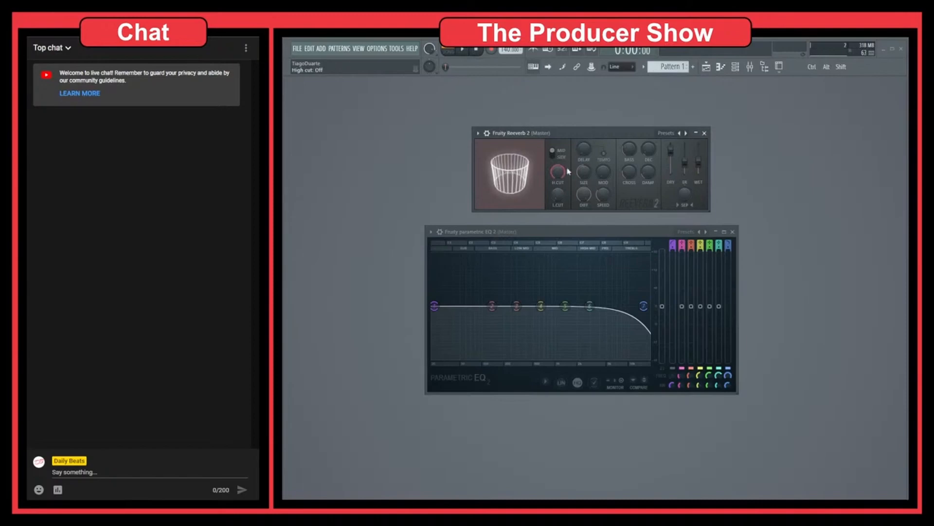
pyautogui.click(731, 370)
pyautogui.click(732, 372)
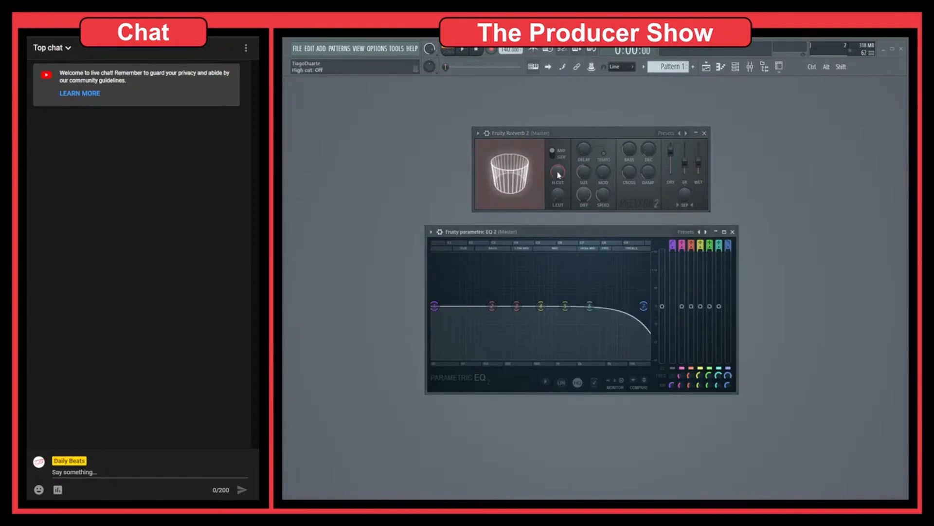
pyautogui.moveTo(559, 175); pyautogui.dragTo(559, 178)
pyautogui.moveTo(643, 305); pyautogui.dragTo(586, 307)
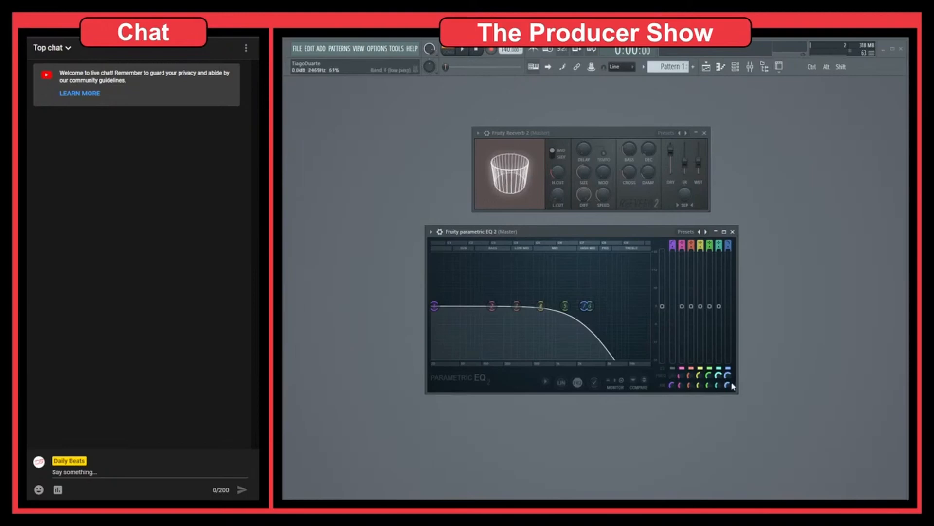
# Step: Combine the band 1 high pass in the mid range with a higher band 7 low pass, and close the EQ window
pyautogui.click(728, 368)
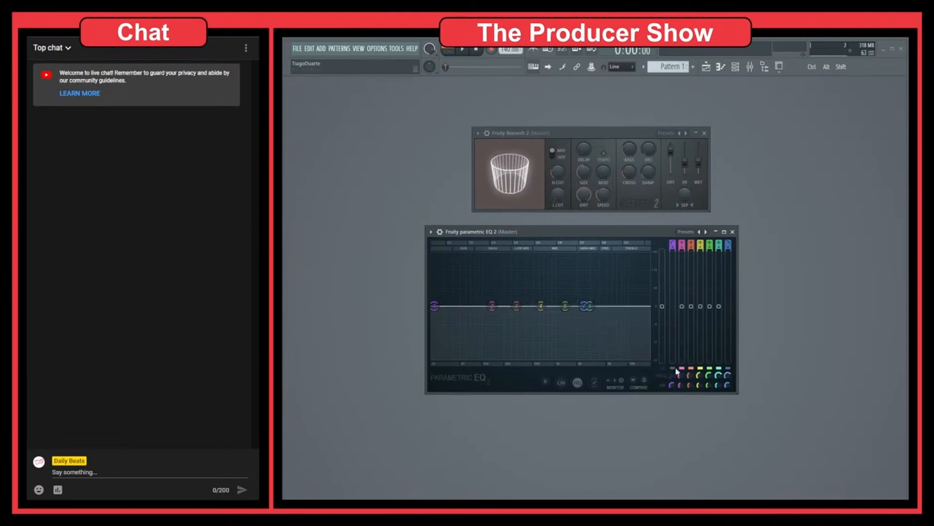
pyautogui.click(672, 369)
pyautogui.moveTo(434, 305); pyautogui.dragTo(520, 306)
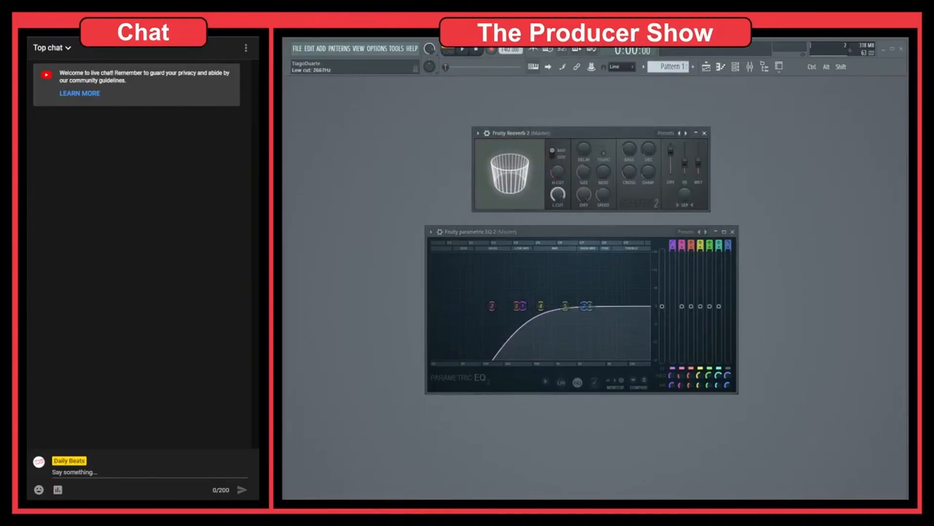
pyautogui.moveTo(520, 306); pyautogui.dragTo(628, 305)
pyautogui.click(728, 368)
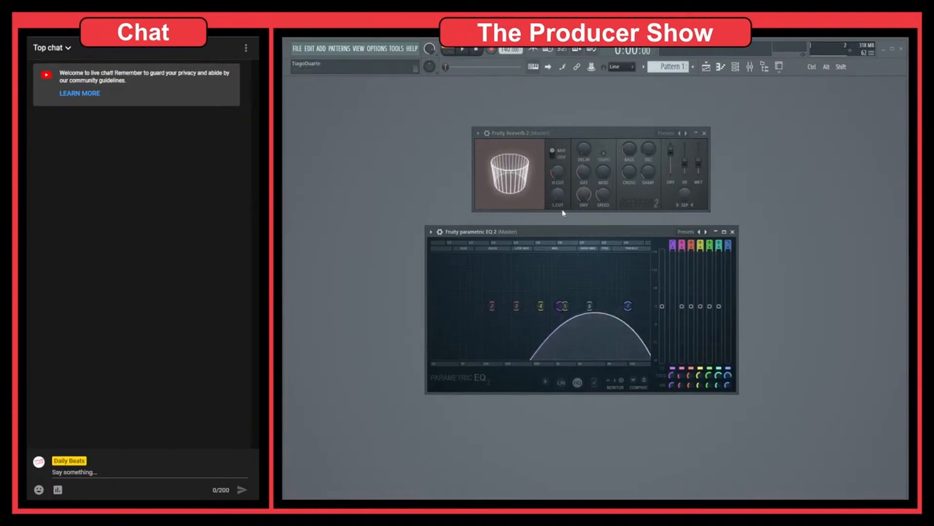
pyautogui.click(733, 232)
pyautogui.moveTo(598, 191); pyautogui.dragTo(595, 210)
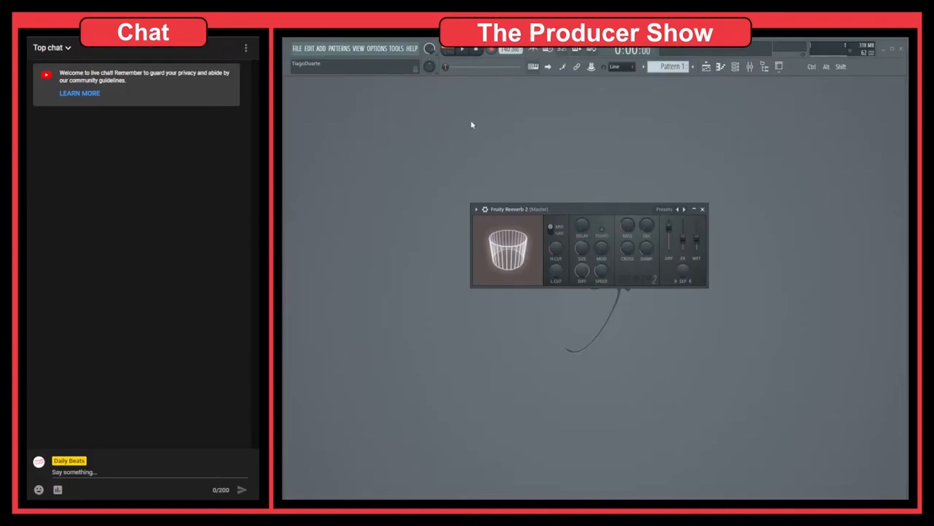
# Step: Start and stop playback three times in short bursts
pyautogui.click(462, 48)
pyautogui.click(476, 50)
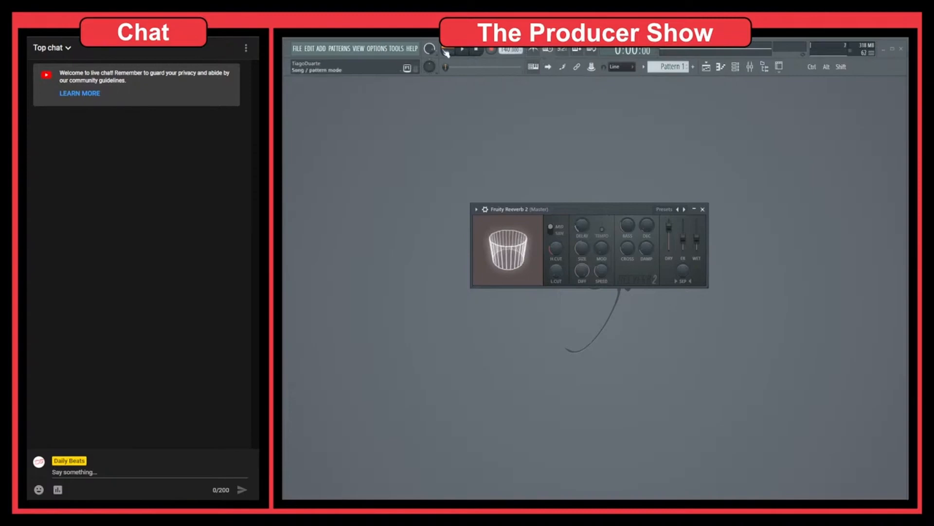
pyautogui.click(463, 49)
pyautogui.click(478, 51)
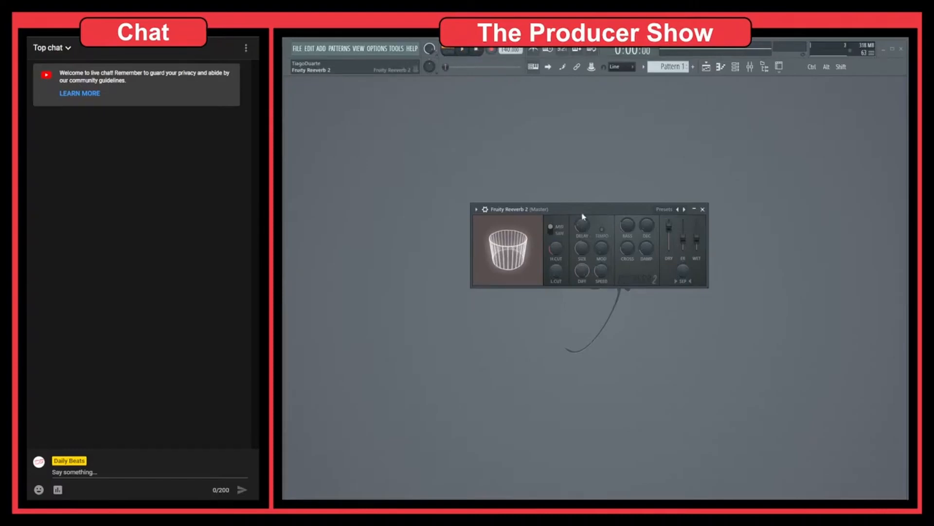
pyautogui.click(463, 50)
pyautogui.click(477, 51)
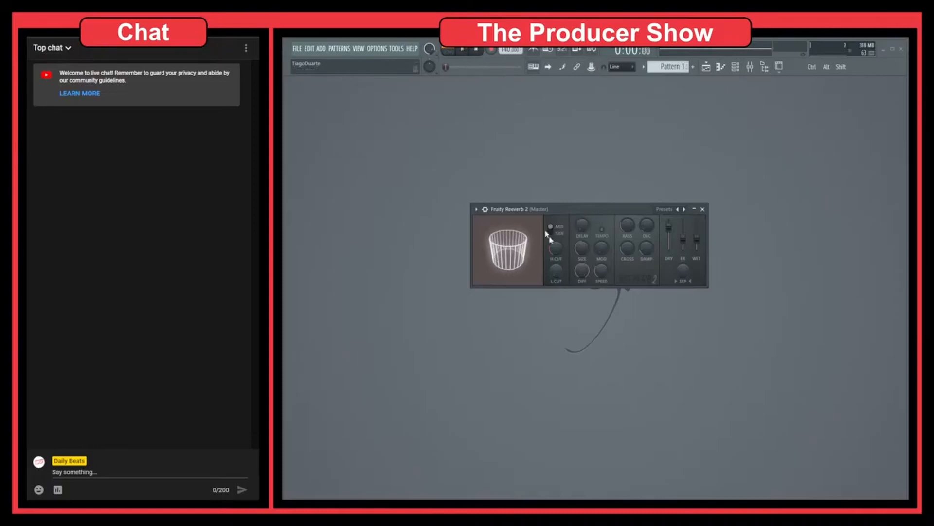
# Step: Raise the reverb's predelay to about 259 ms and run a short playback
pyautogui.moveTo(582, 230); pyautogui.dragTo(582, 221)
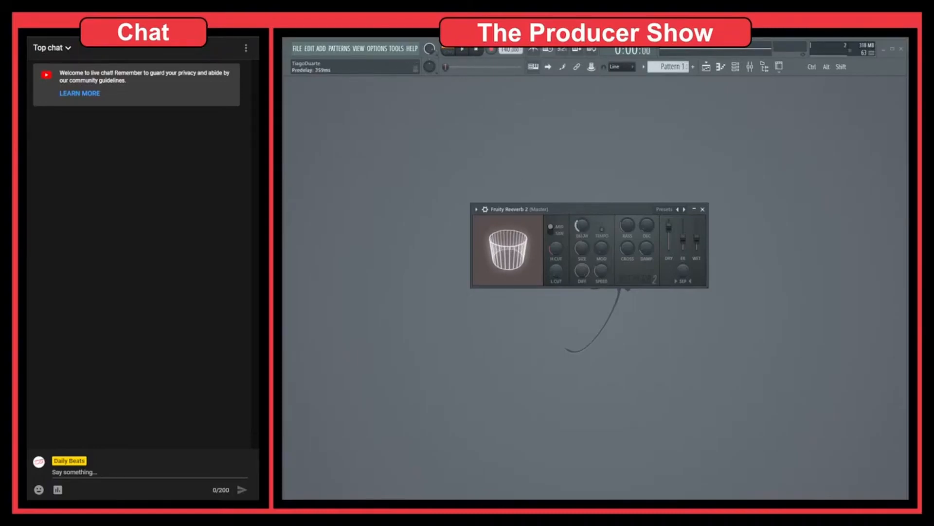
pyautogui.click(462, 52)
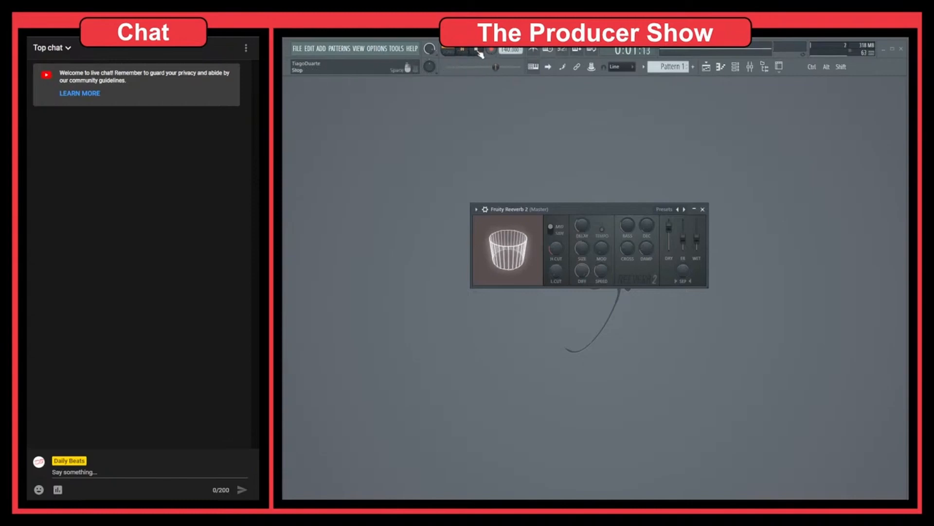
pyautogui.click(478, 51)
# Step: Raise the reverb's predelay to about 645 ms and start playback
pyautogui.moveTo(582, 225); pyautogui.dragTo(582, 214)
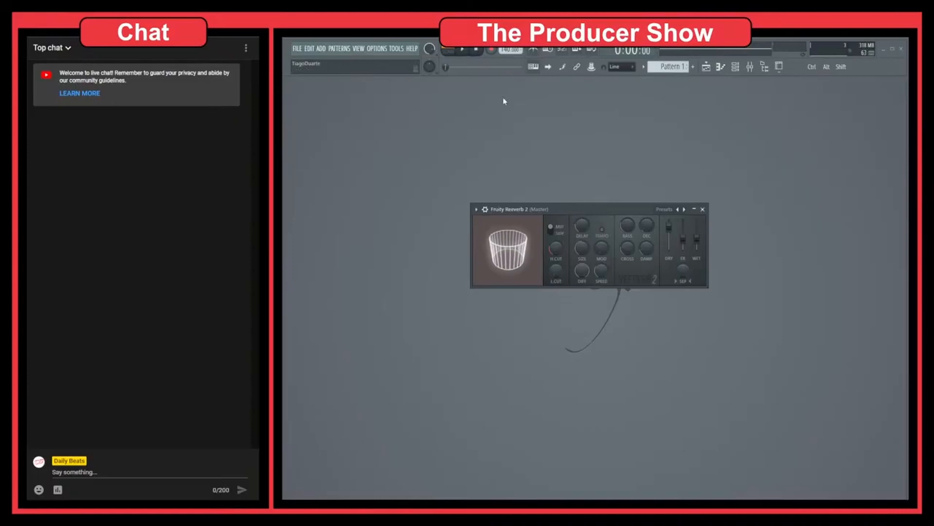
pyautogui.moveTo(582, 225); pyautogui.dragTo(582, 201)
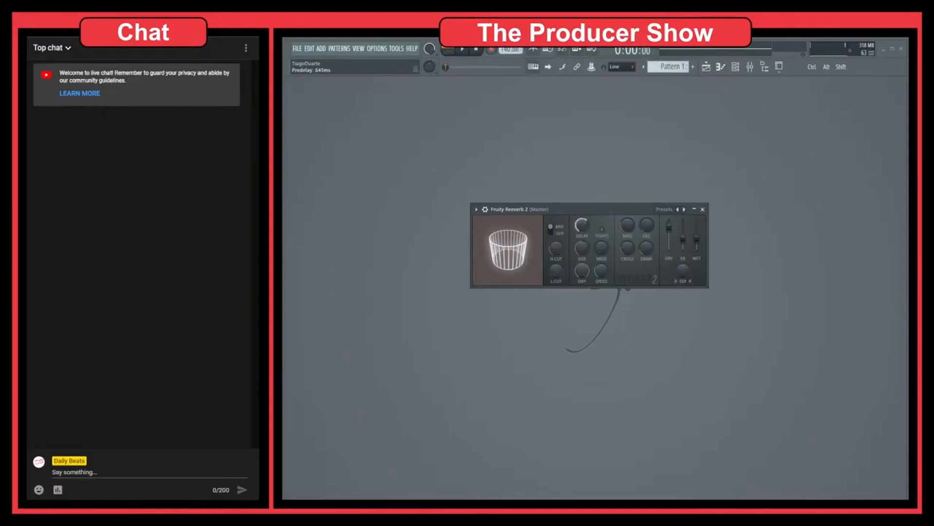
pyautogui.click(466, 53)
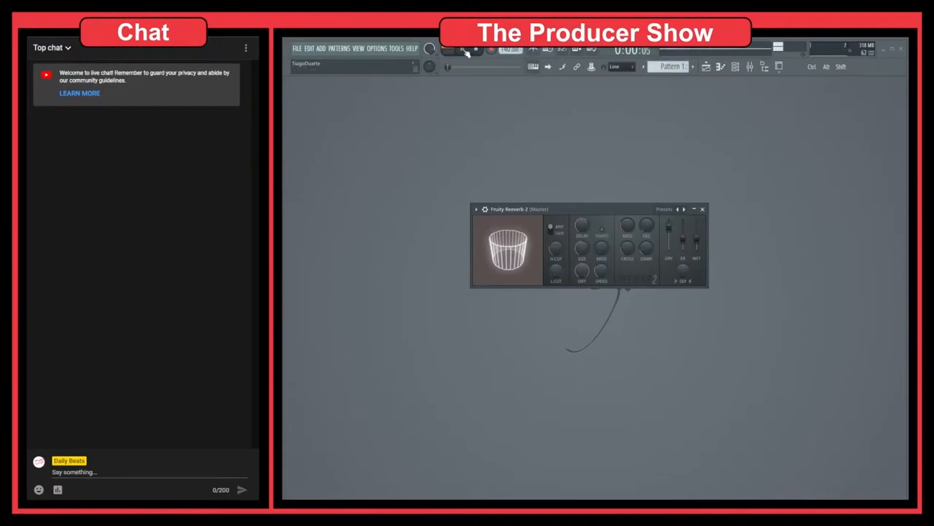
# Step: Stop playback, try tempo-synced predelay on the reverb with values such as 2:00 and 2:18, and switch tempo sync back off
pyautogui.click(481, 51)
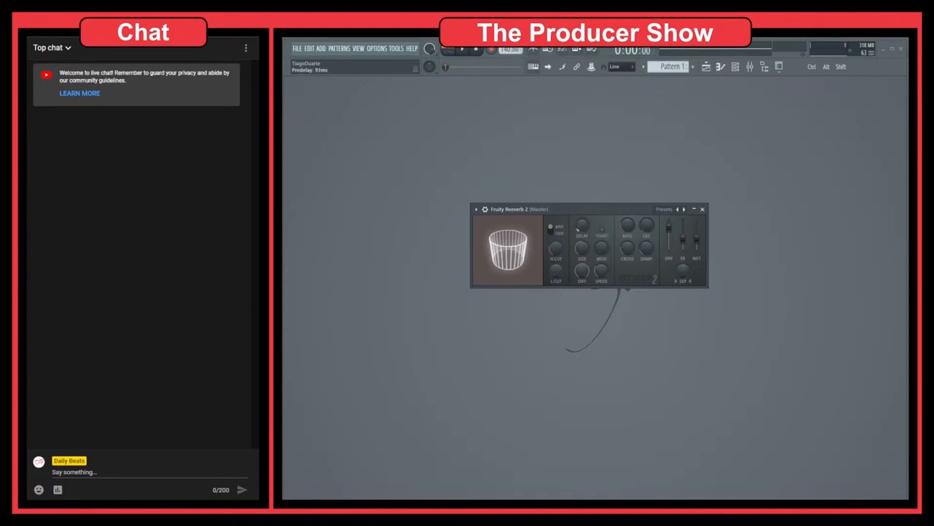
pyautogui.click(602, 229)
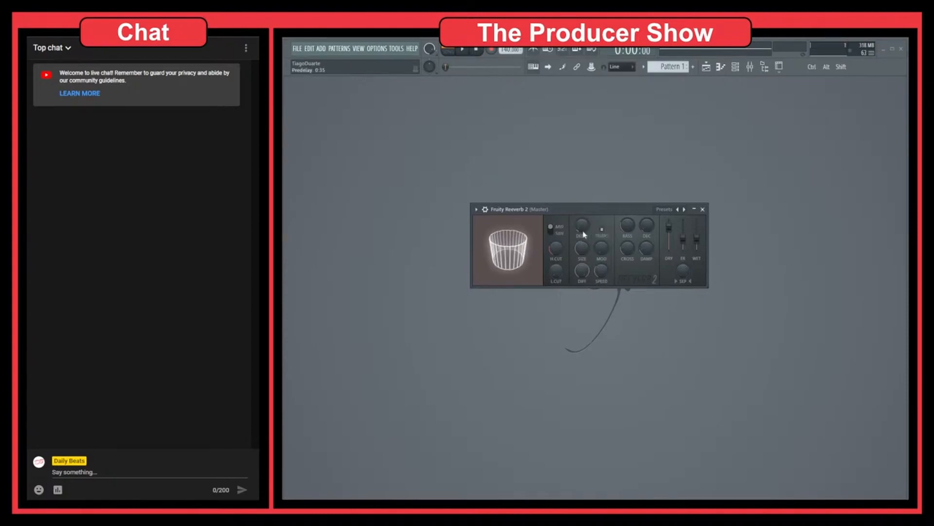
pyautogui.moveTo(583, 228); pyautogui.dragTo(582, 220)
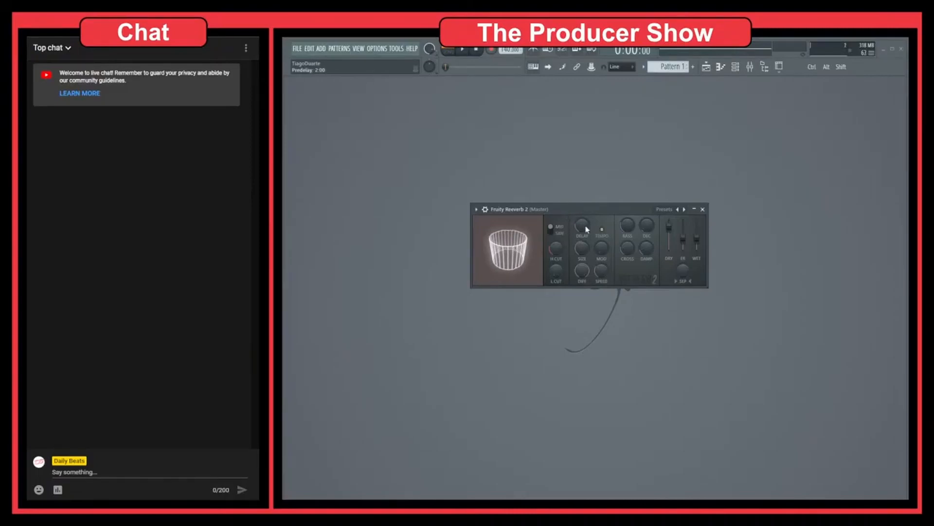
pyautogui.moveTo(584, 228); pyautogui.dragTo(584, 223)
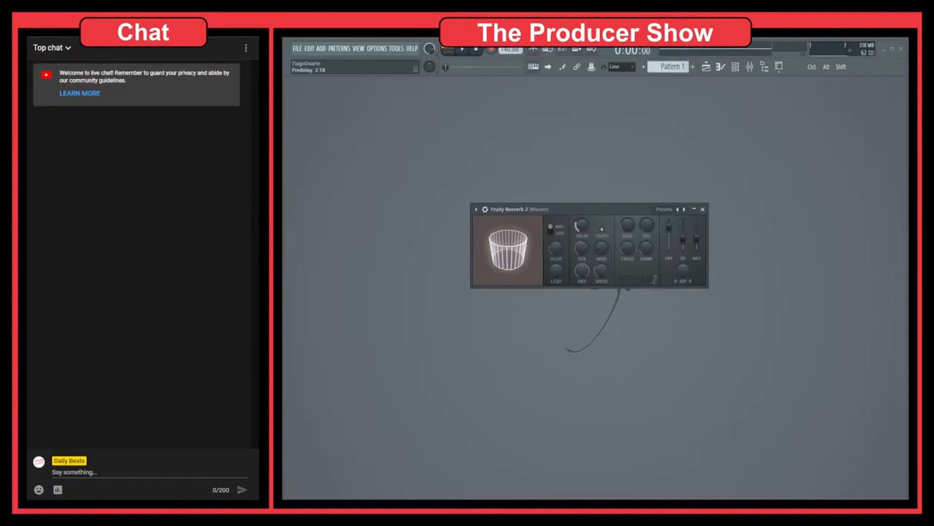
pyautogui.moveTo(582, 225)
pyautogui.mouseDown()
pyautogui.moveTo(582, 216)
pyautogui.moveTo(582, 229)
pyautogui.mouseUp()
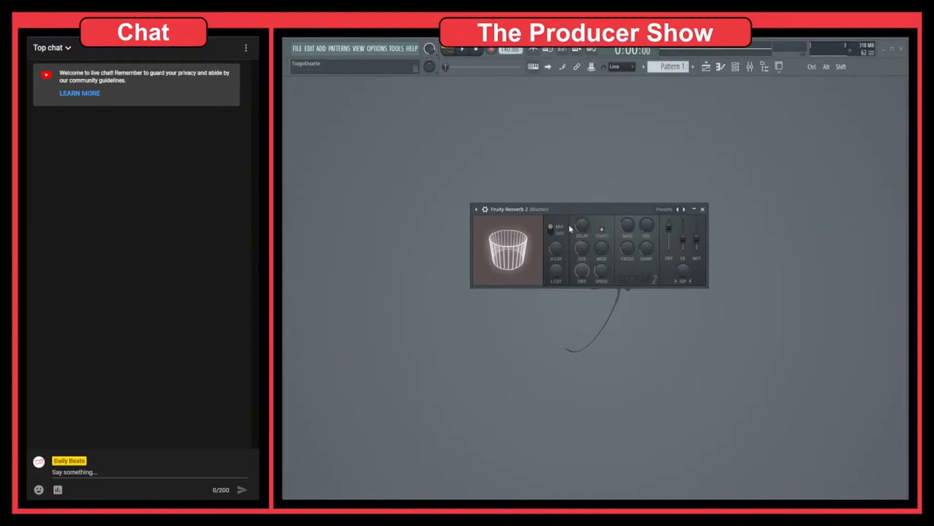
pyautogui.click(604, 232)
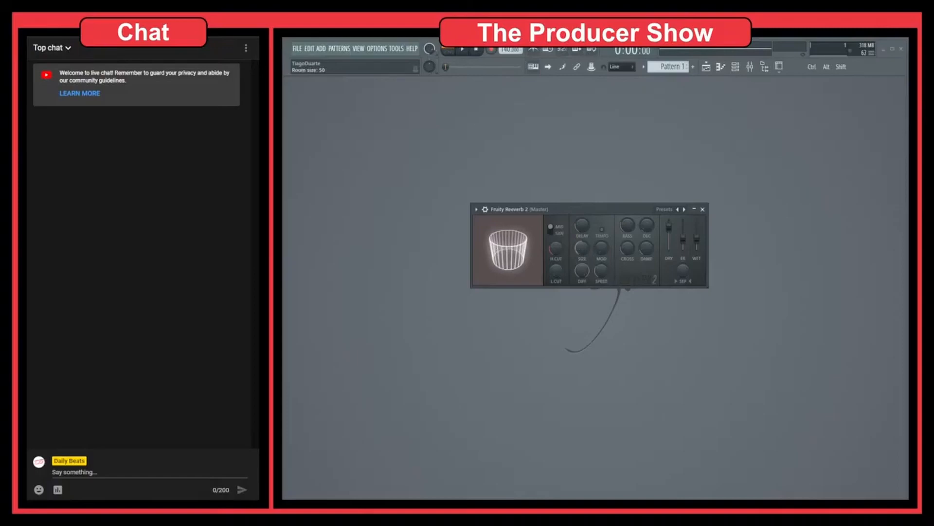
# Step: Vary the reverb's room size, reducing it to about 16 and raising it to 100
pyautogui.moveTo(588, 252); pyautogui.dragTo(587, 263)
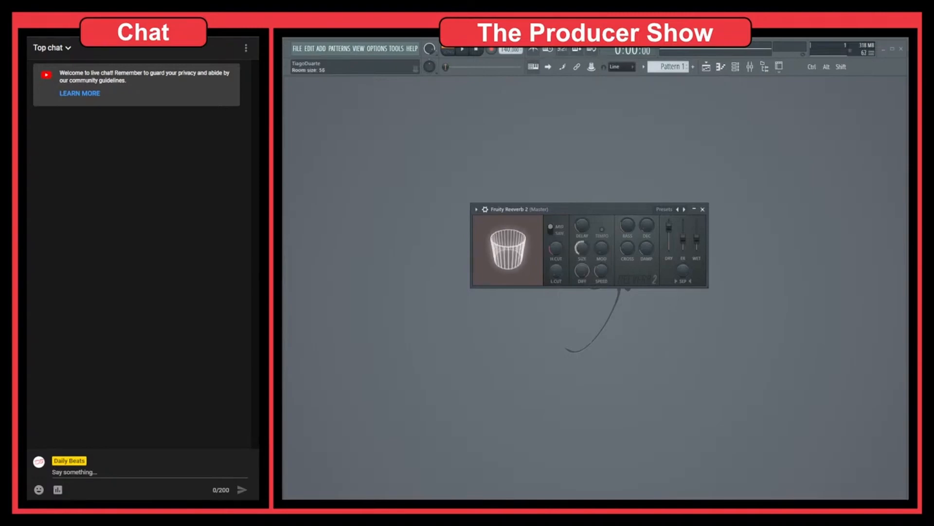
pyautogui.moveTo(582, 248); pyautogui.dragTo(582, 314)
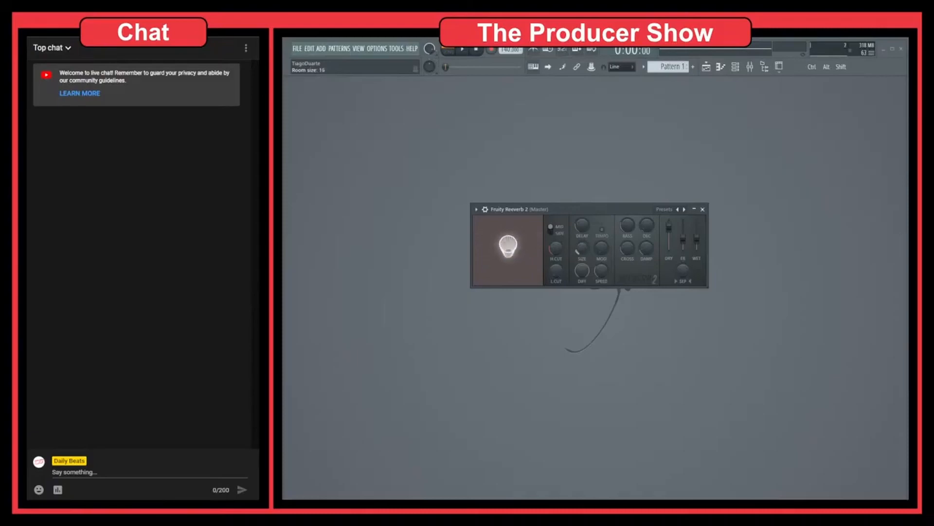
pyautogui.moveTo(582, 248); pyautogui.dragTo(582, 233)
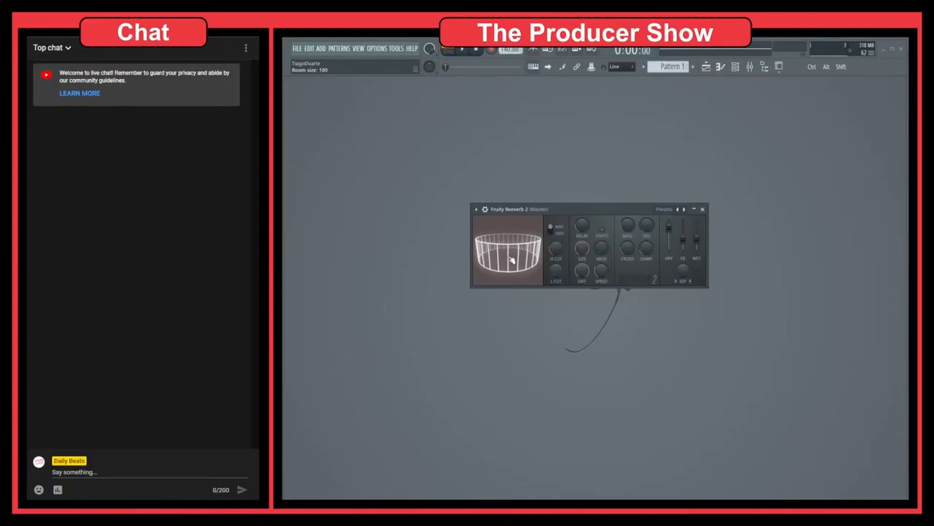
# Step: Try adjusting the reverb's diffusion below 100 with the room size at its maximum
pyautogui.moveTo(582, 271)
pyautogui.mouseDown()
pyautogui.moveTo(582, 311)
pyautogui.moveTo(582, 270)
pyautogui.mouseUp()
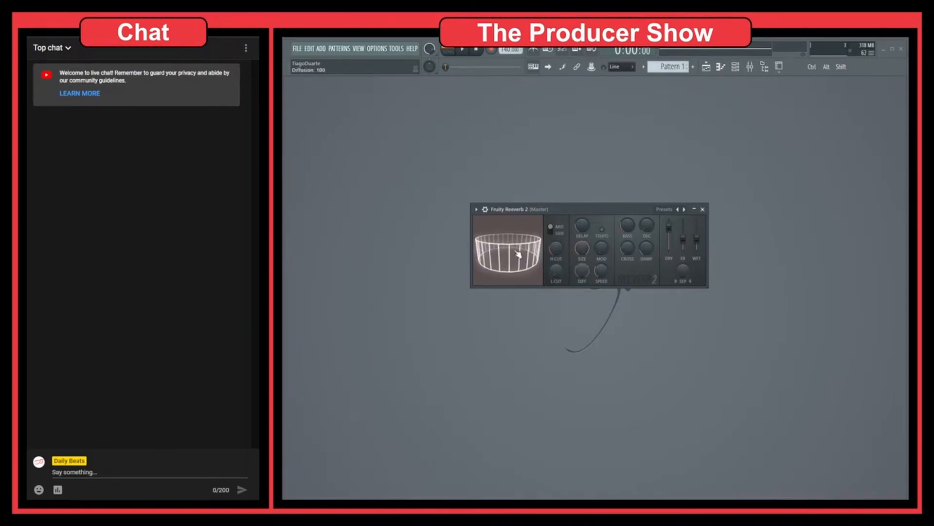
pyautogui.moveTo(519, 254); pyautogui.dragTo(518, 258)
pyautogui.moveTo(576, 265)
pyautogui.mouseDown()
pyautogui.moveTo(576, 297)
pyautogui.moveTo(575, 274)
pyautogui.mouseUp()
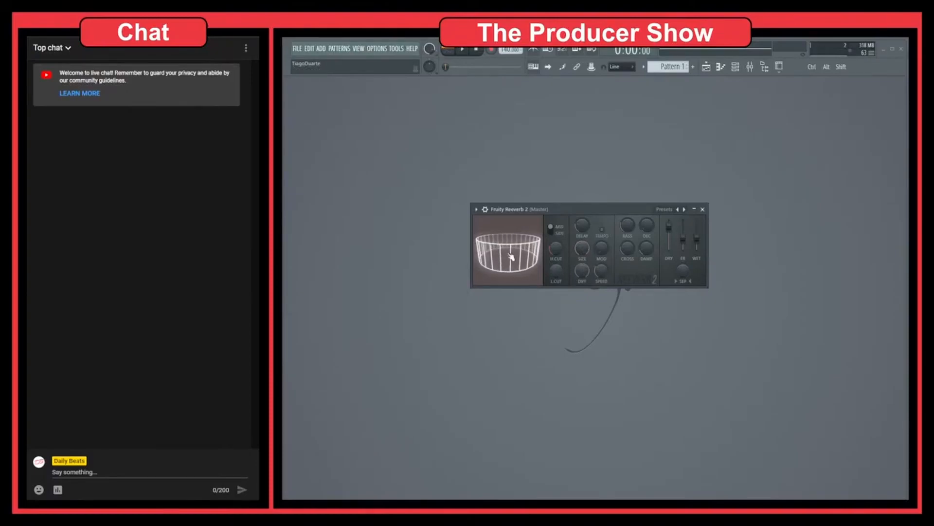
pyautogui.moveTo(581, 248)
pyautogui.mouseDown()
pyautogui.moveTo(582, 296)
pyautogui.moveTo(581, 246)
pyautogui.mouseUp()
pyautogui.moveTo(518, 259)
pyautogui.mouseDown()
pyautogui.moveTo(518, 312)
pyautogui.moveTo(517, 259)
pyautogui.mouseUp()
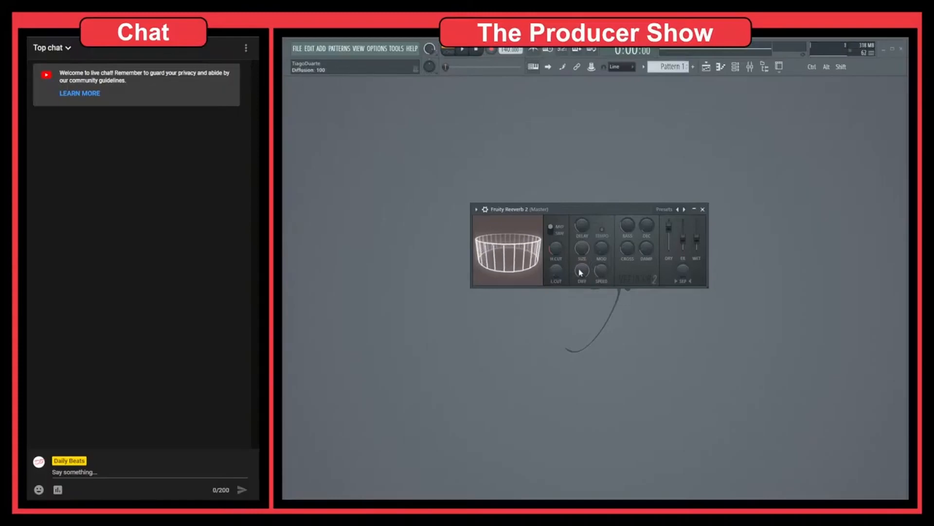
pyautogui.moveTo(587, 274); pyautogui.dragTo(586, 287)
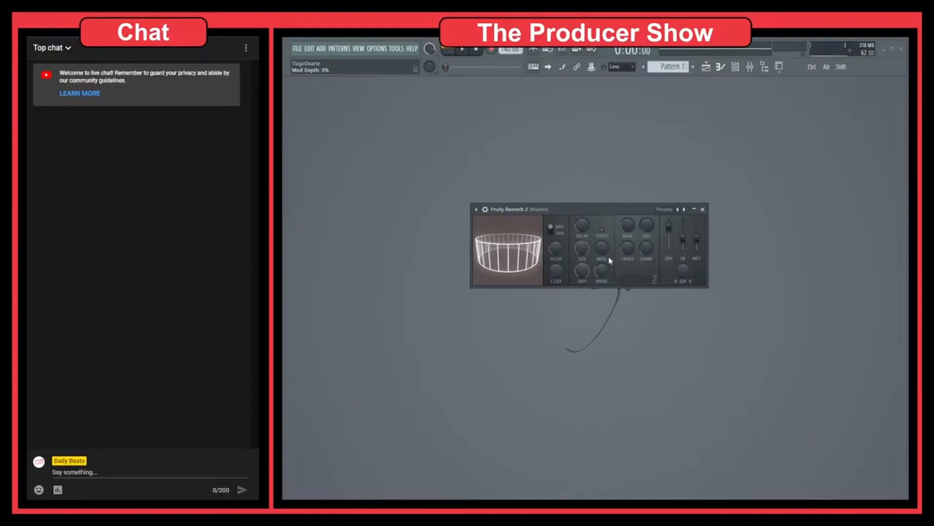
# Step: Try the reverb's modulation depth at about 5% and adjust the modulation speed
pyautogui.moveTo(603, 251)
pyautogui.mouseDown()
pyautogui.moveTo(603, 243)
pyautogui.moveTo(603, 252)
pyautogui.mouseUp()
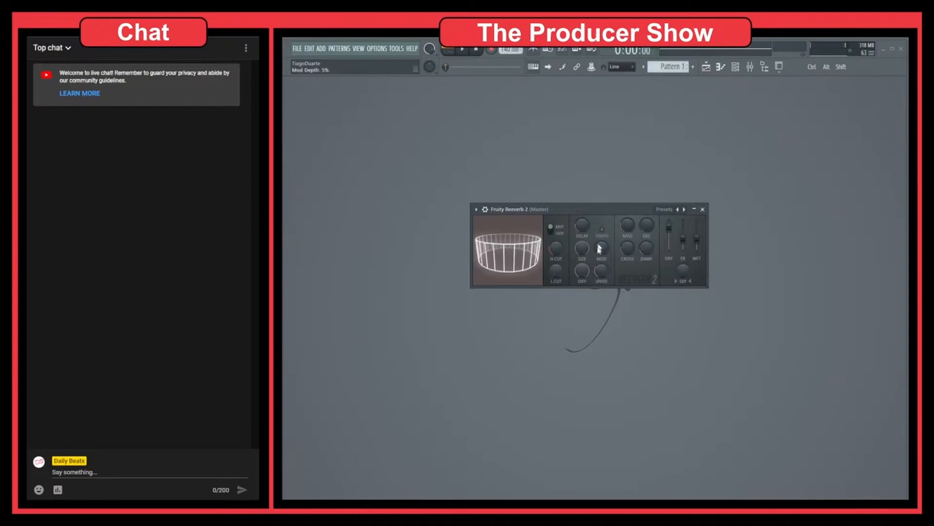
pyautogui.moveTo(601, 271)
pyautogui.mouseDown()
pyautogui.moveTo(601, 251)
pyautogui.moveTo(605, 269)
pyautogui.mouseUp()
# Step: Move the reverb window slightly down and raise the bass crossover, passing through about 1066 Hz
pyautogui.moveTo(613, 208); pyautogui.dragTo(609, 231)
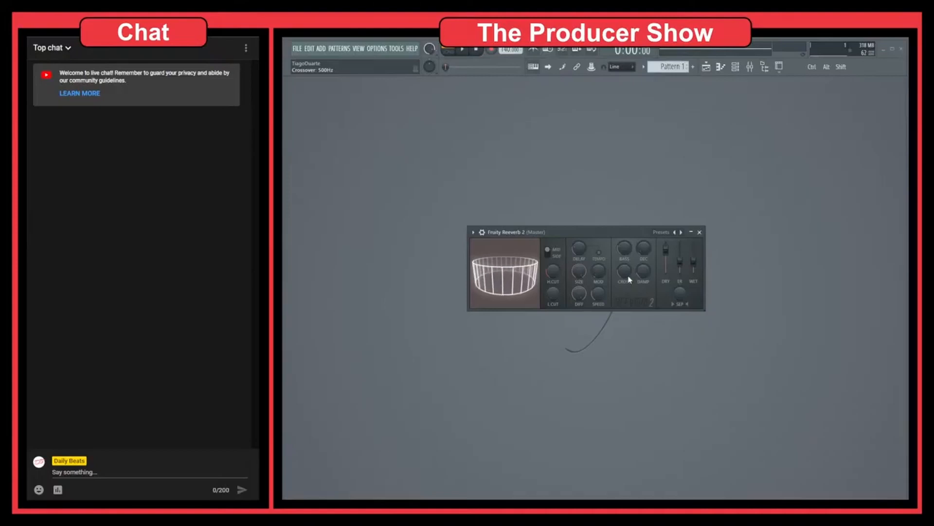
pyautogui.moveTo(629, 277); pyautogui.dragTo(624, 263)
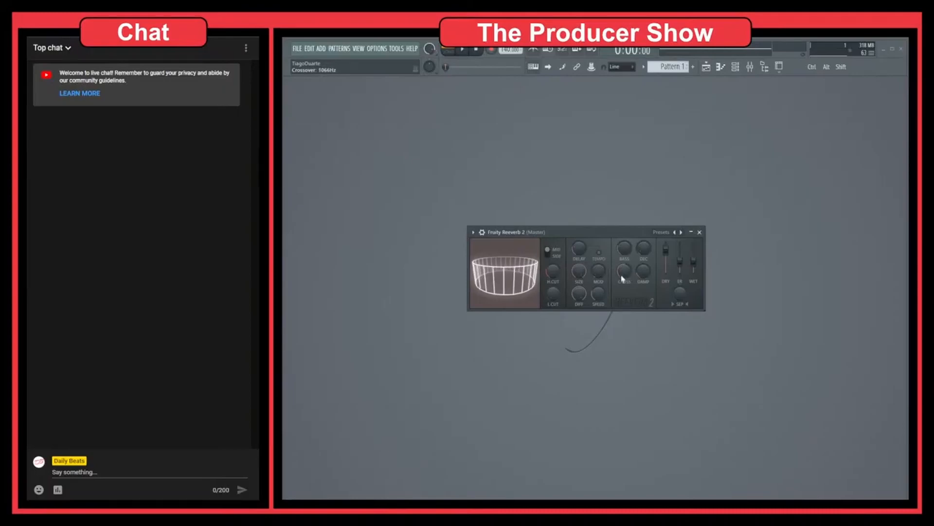
pyautogui.moveTo(625, 276)
pyautogui.mouseDown()
pyautogui.moveTo(626, 250)
pyautogui.moveTo(622, 259)
pyautogui.mouseUp()
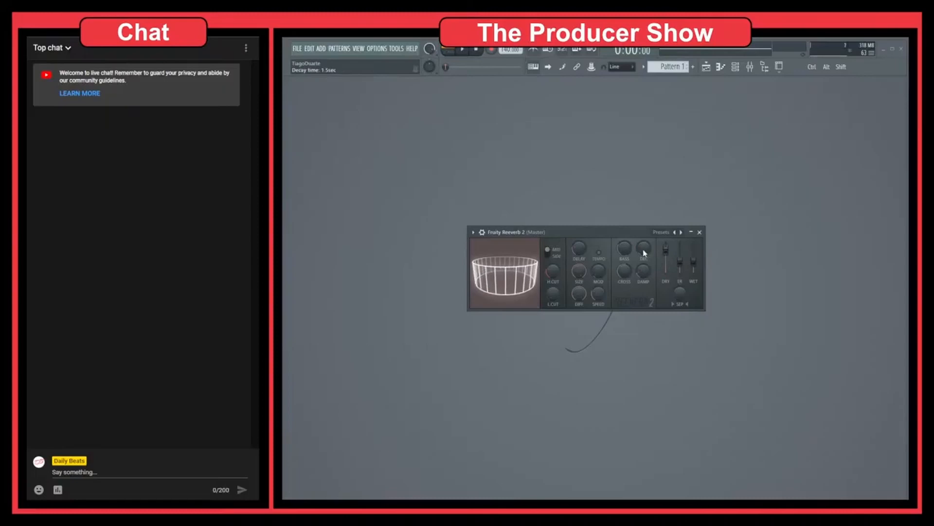
# Step: Raise the reverb's decay time sharply, audition it with a short playback, and lower it again
pyautogui.moveTo(644, 252); pyautogui.dragTo(645, 224)
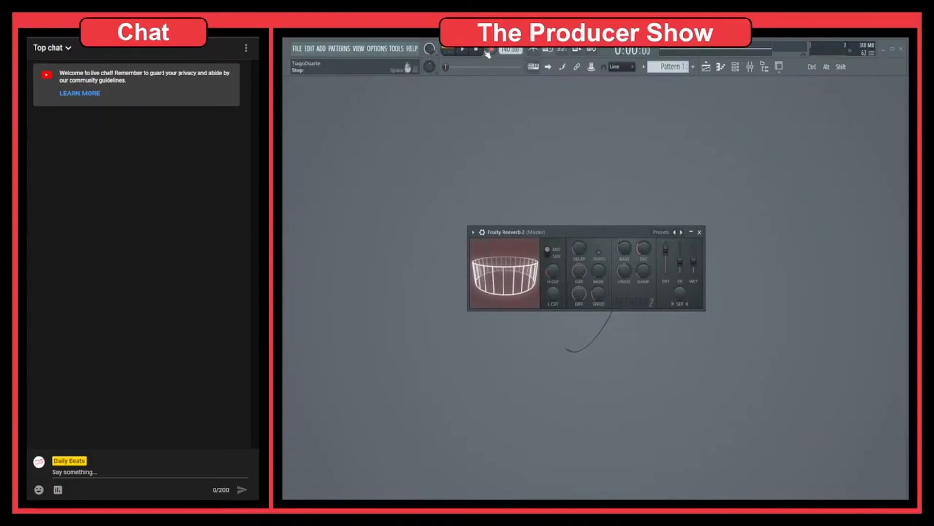
pyautogui.click(462, 48)
pyautogui.click(477, 49)
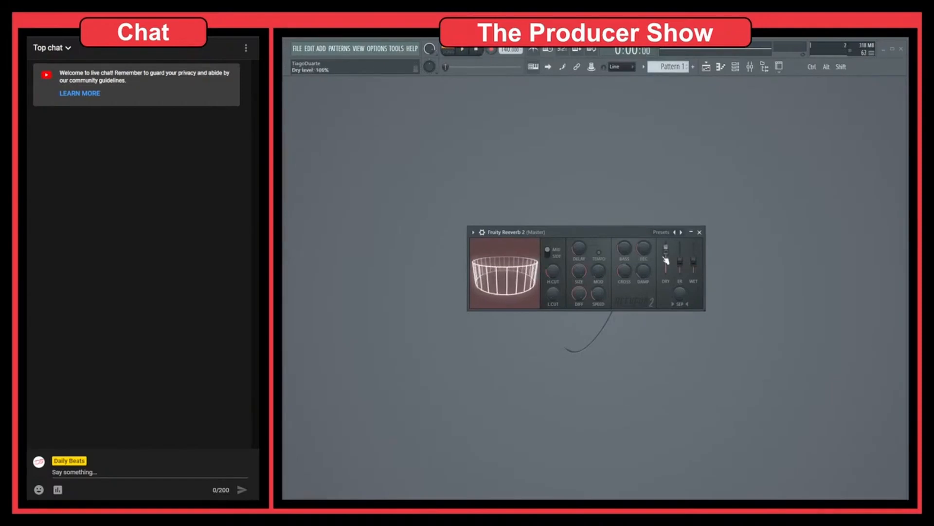
pyautogui.moveTo(646, 248); pyautogui.dragTo(646, 258)
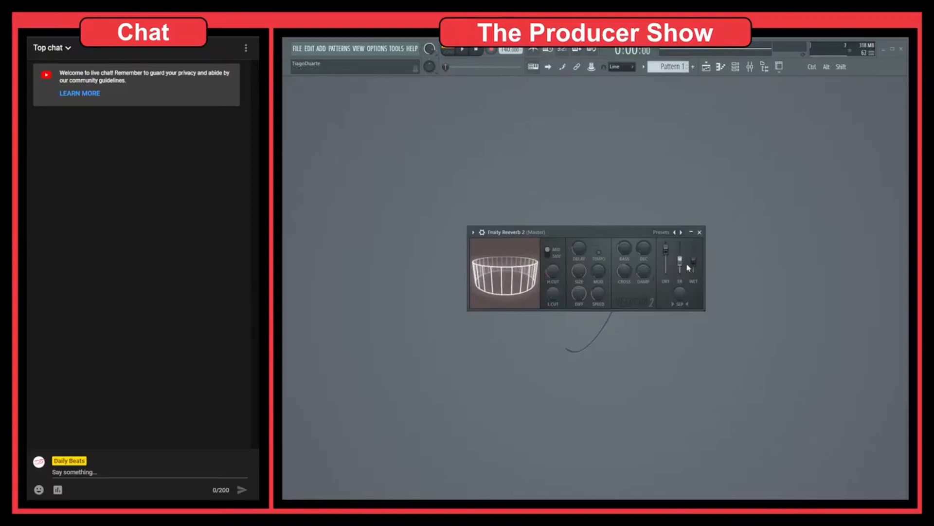
# Step: Raise the reverb's wet level slightly and sweep the stereo separation from -100% to about 34%
pyautogui.moveTo(694, 263)
pyautogui.mouseDown()
pyautogui.moveTo(694, 242)
pyautogui.moveTo(695, 255)
pyautogui.mouseUp()
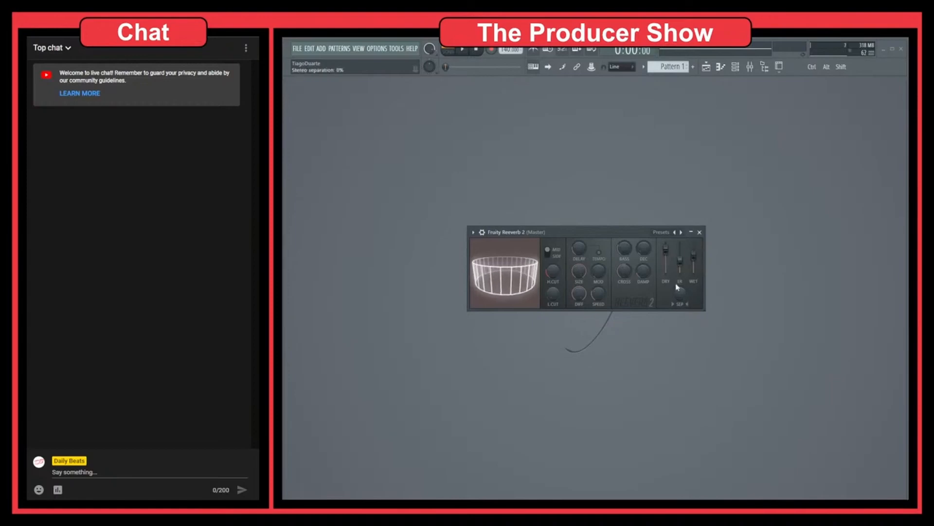
pyautogui.moveTo(688, 300); pyautogui.dragTo(679, 341)
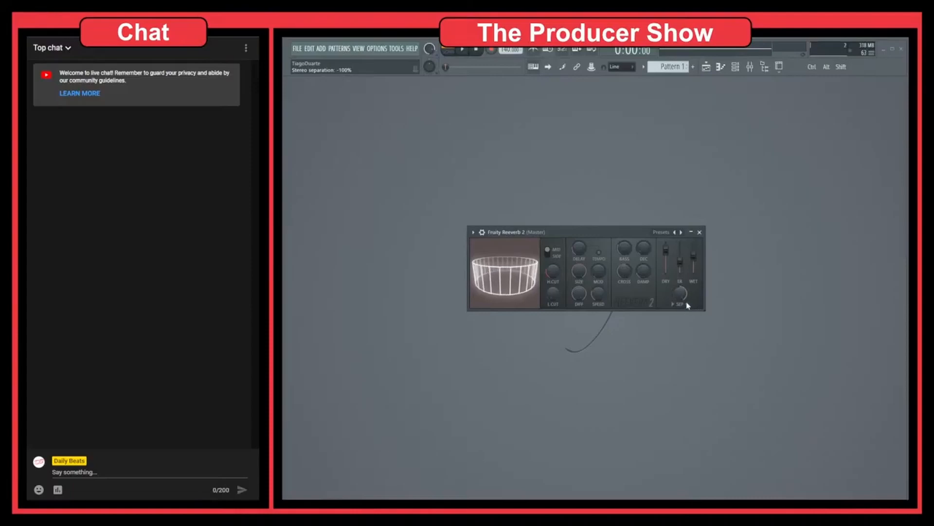
pyautogui.moveTo(674, 291); pyautogui.dragTo(674, 276)
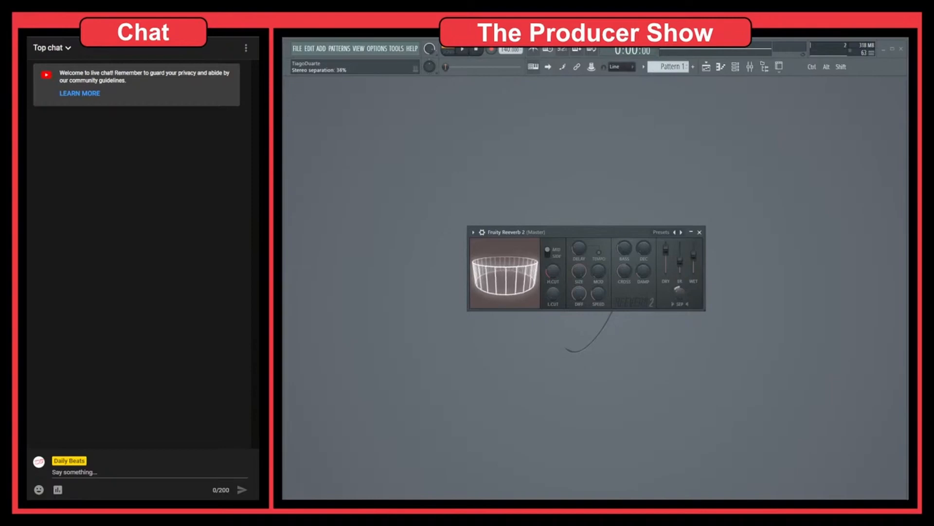